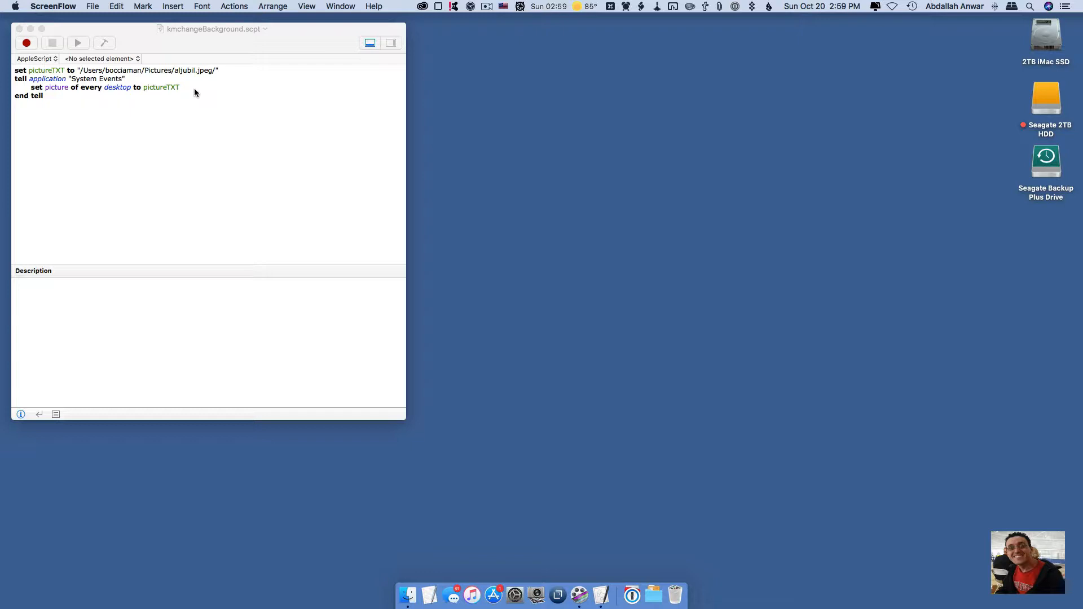
Begin the ⌃⌥⇧⌘ shortcut that brings up the Keyboard Maestro editor.
key(ctrl+alt+shift+super)
Open the Keyboard Maestro Editor with ⌃⌥⇧⌘K and add a new macro to the personal group.
key(ctrl+alt+shift+super+k)
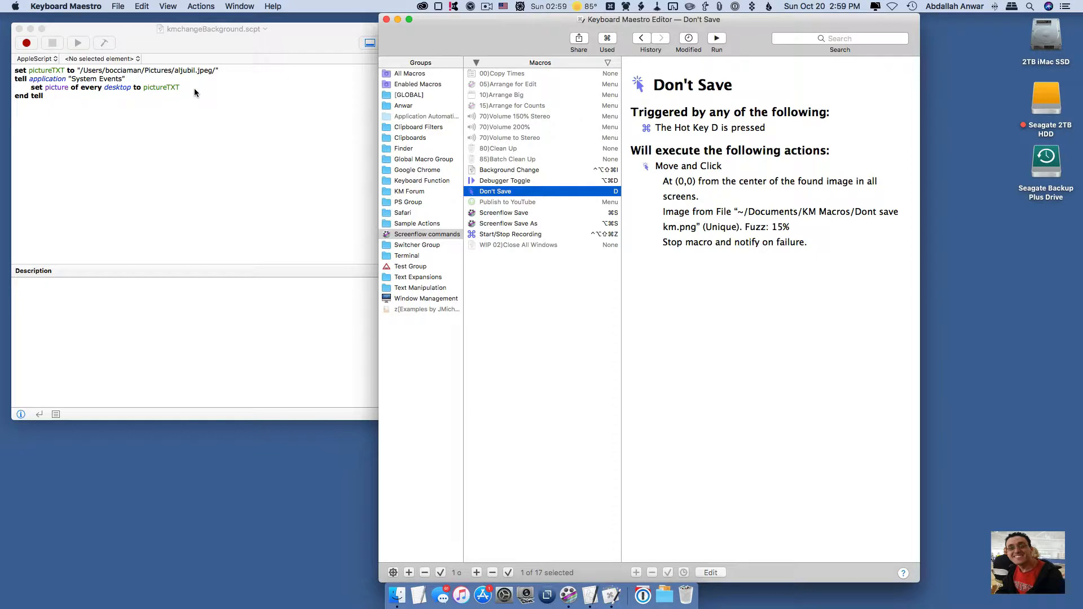
click(406, 107)
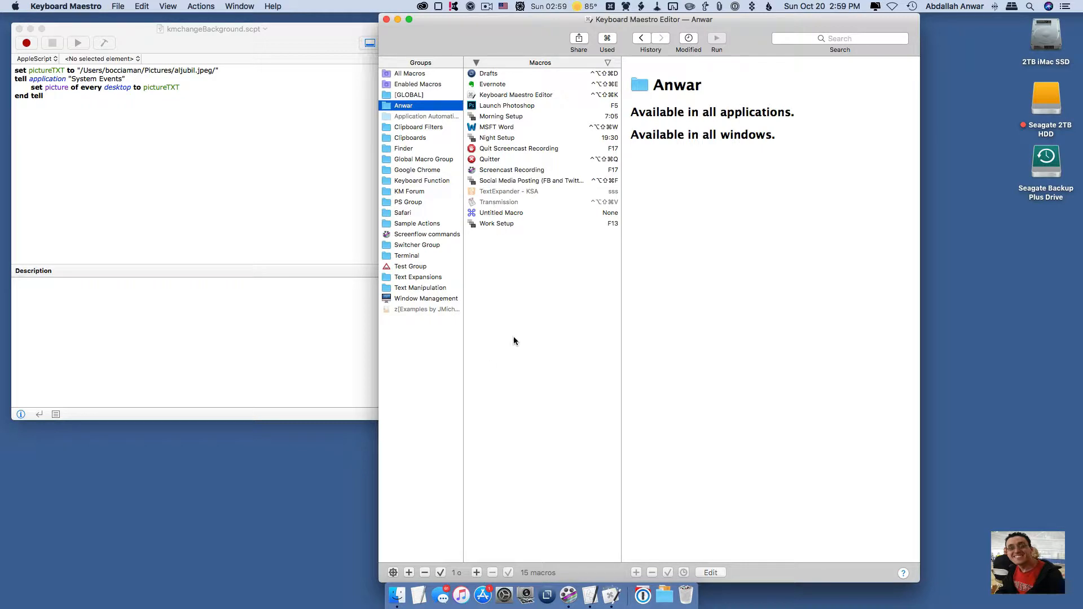
click(477, 573)
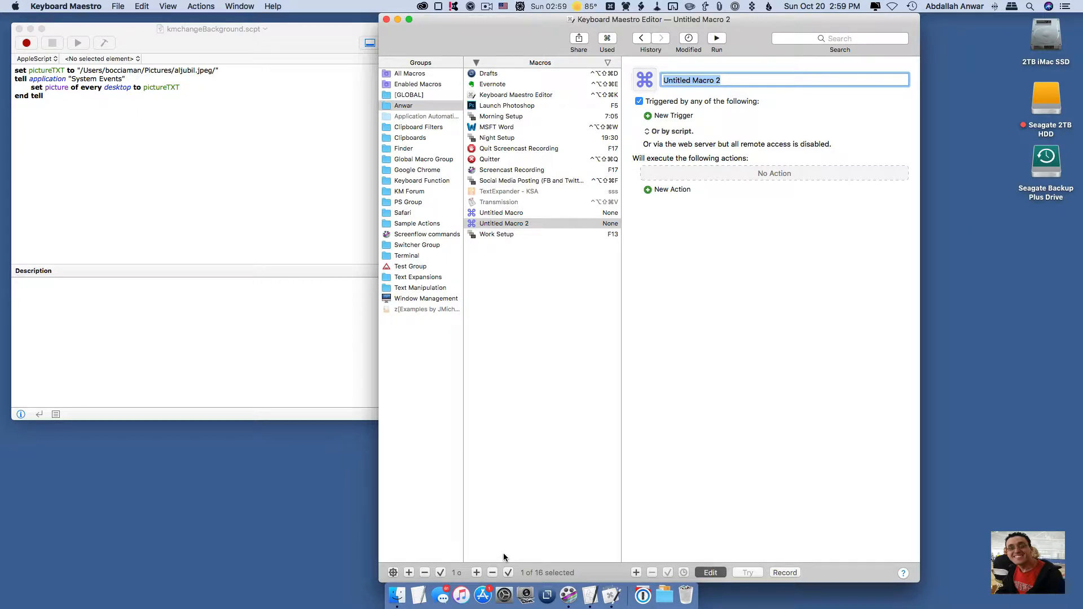
Replace the name 'Untitled Macro 2' with 'Change background'.
key(shift)
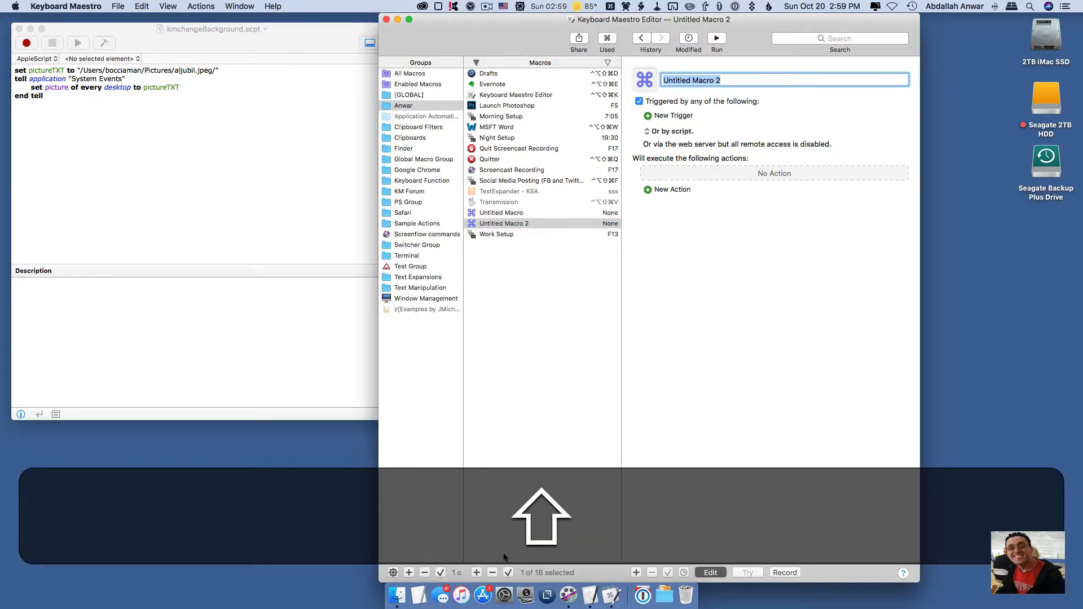
text(Ch)
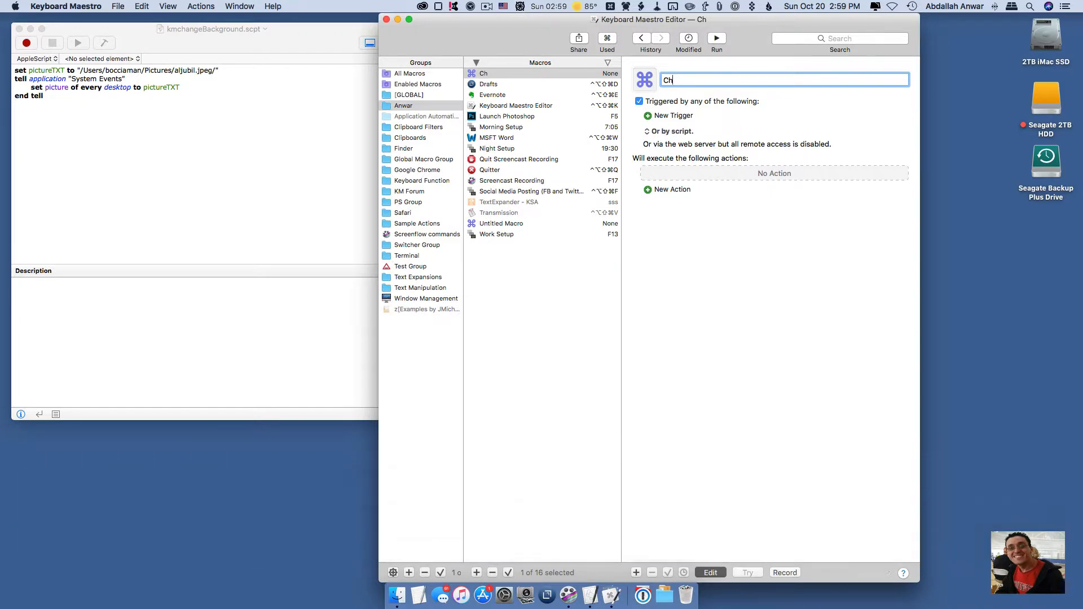
text(ange b)
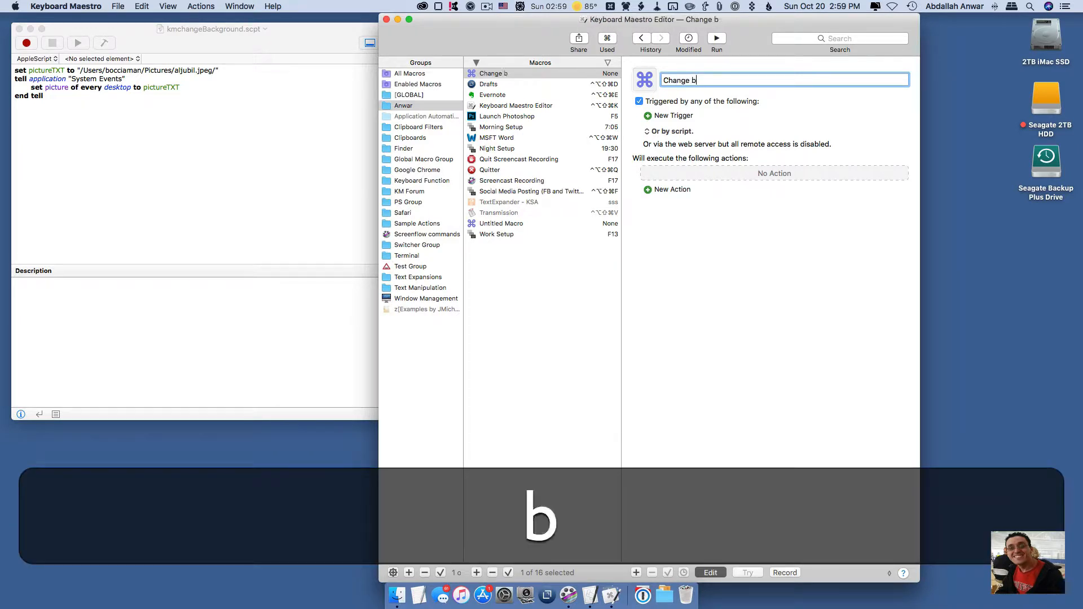
text(ack)
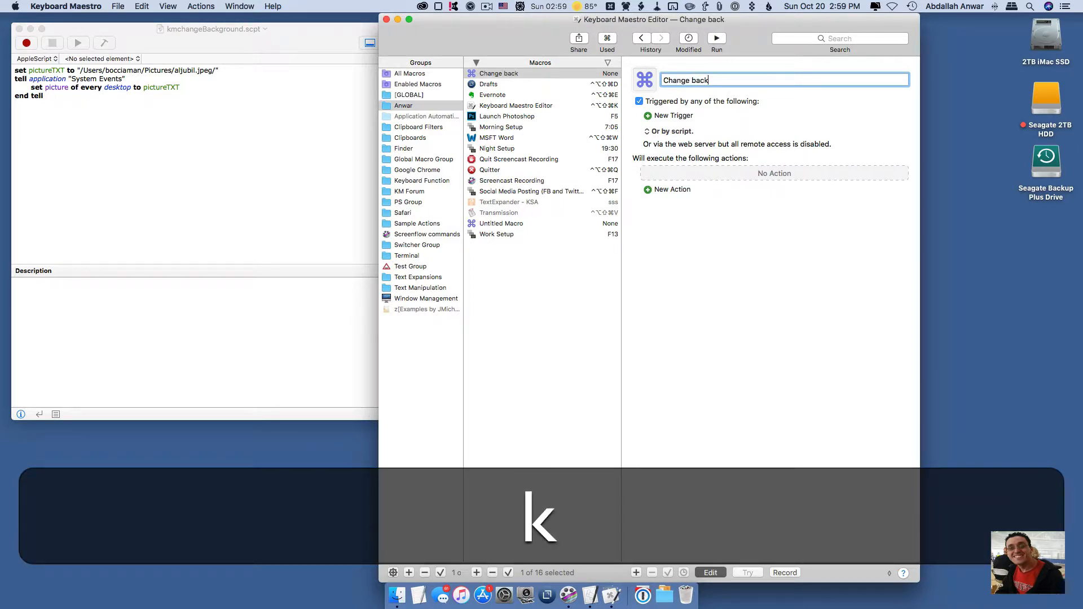
text(groun)
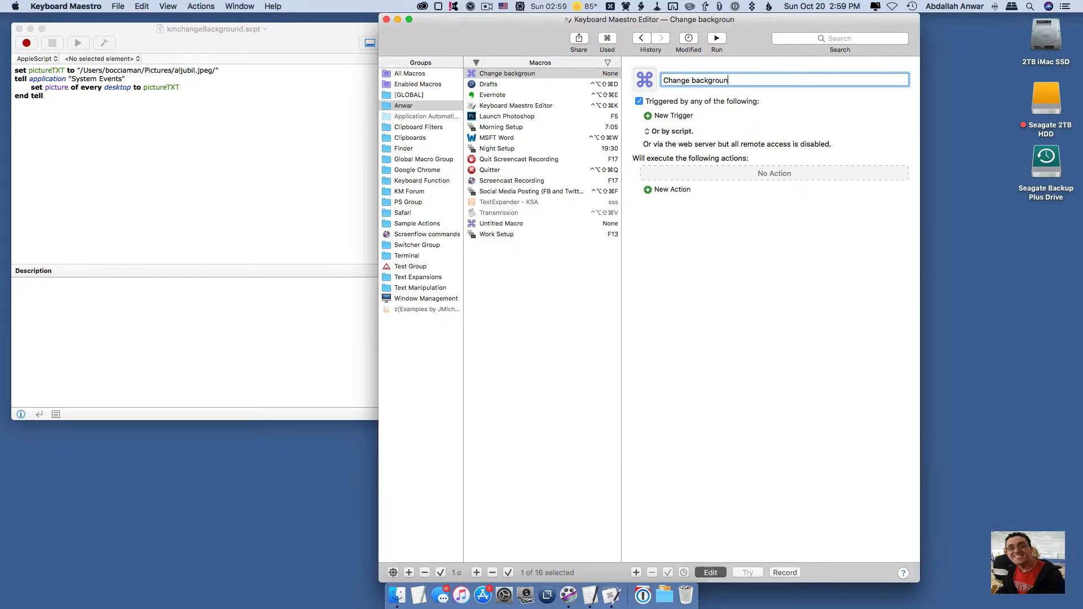
text(d)
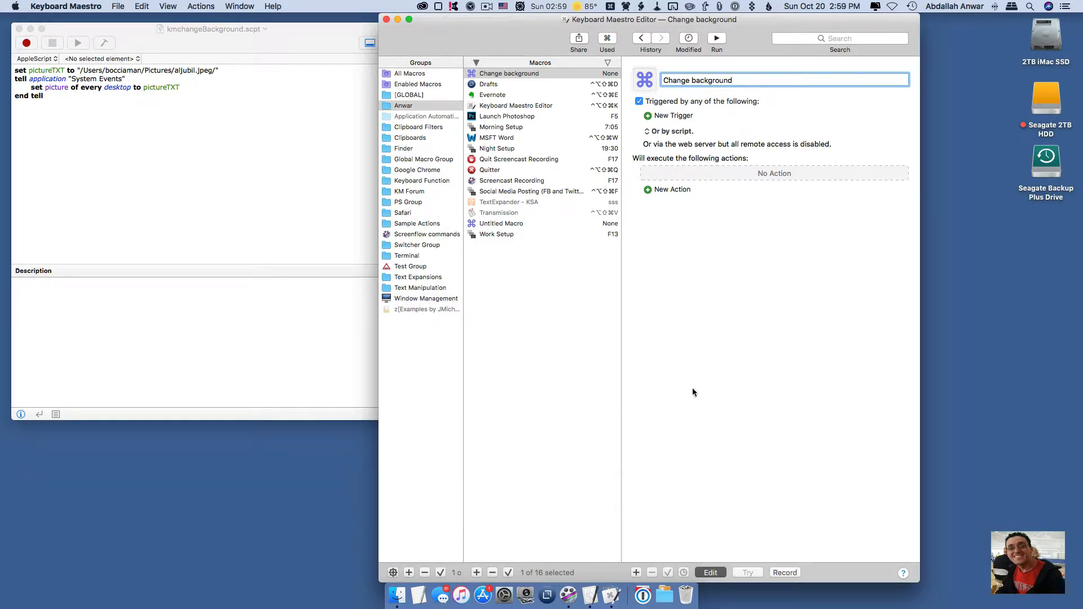
Add a Hot Key trigger to the macro set to ⌃⌥⇧⌘I.
click(663, 116)
click(663, 117)
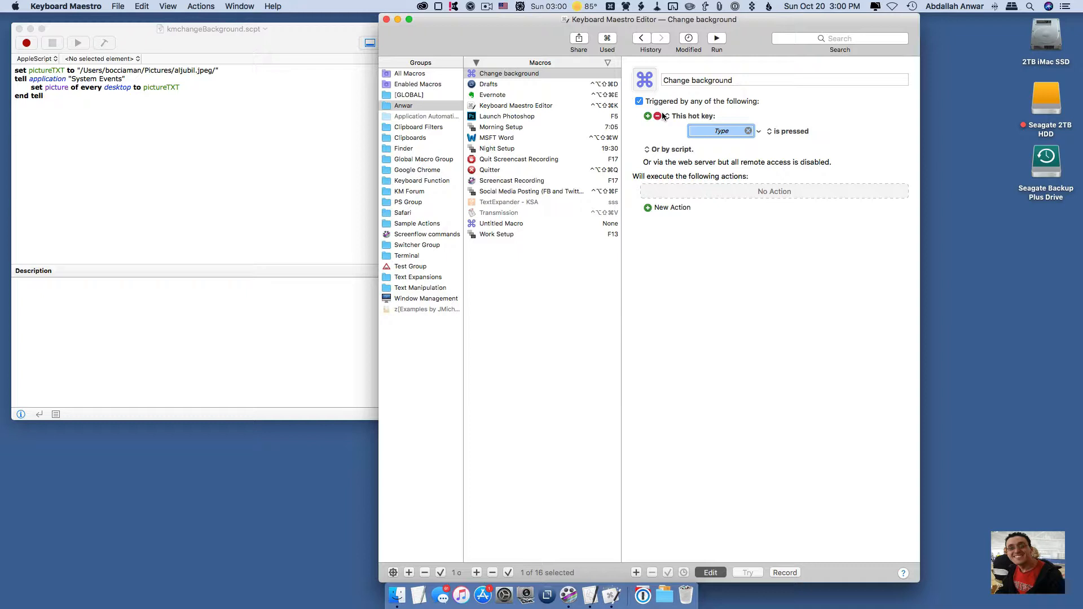
key(ctrl+alt+shift+super)
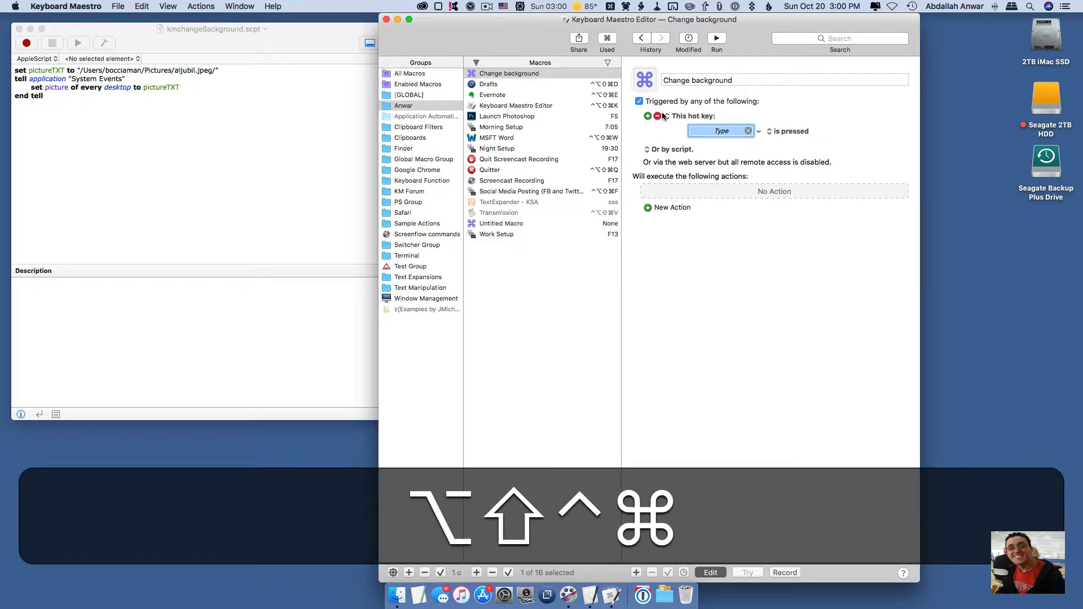
key(ctrl+alt+shift+super+i)
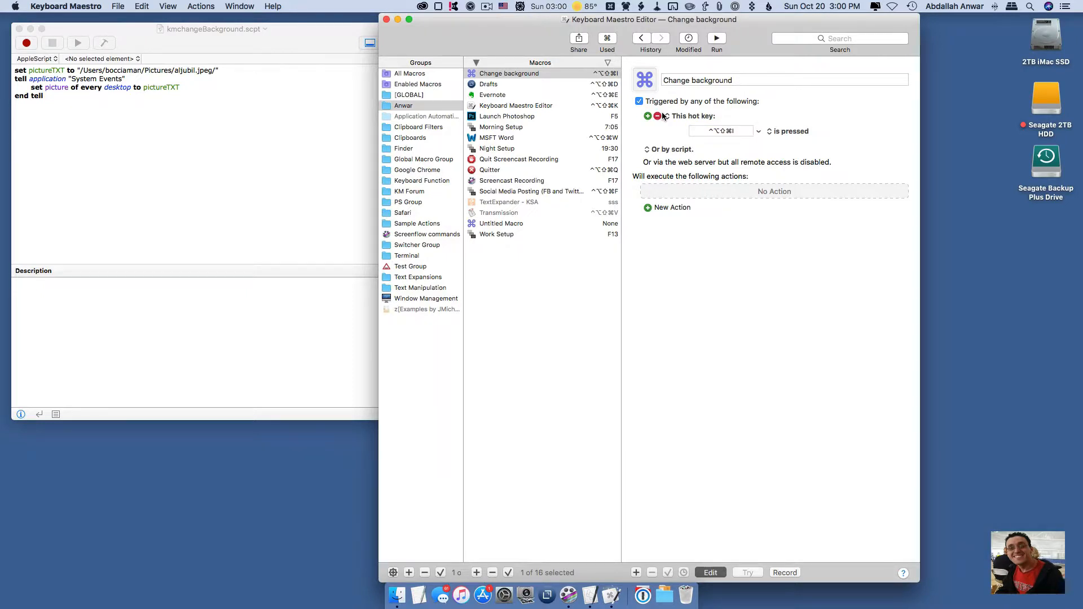
Search the actions library for 'script' and add 'Execute an AppleScript' to the macro.
click(674, 208)
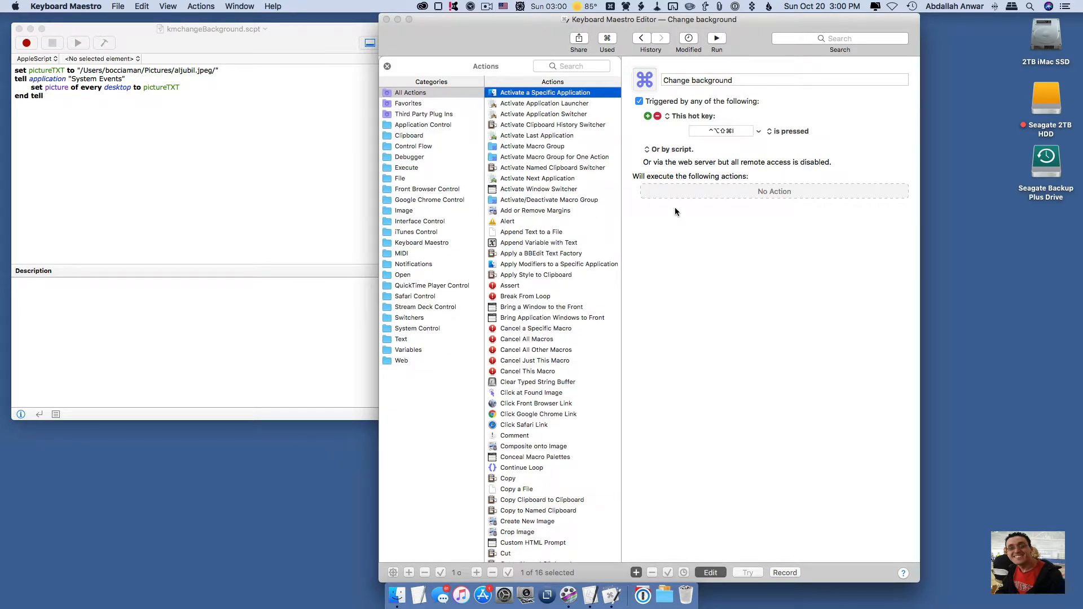
click(574, 66)
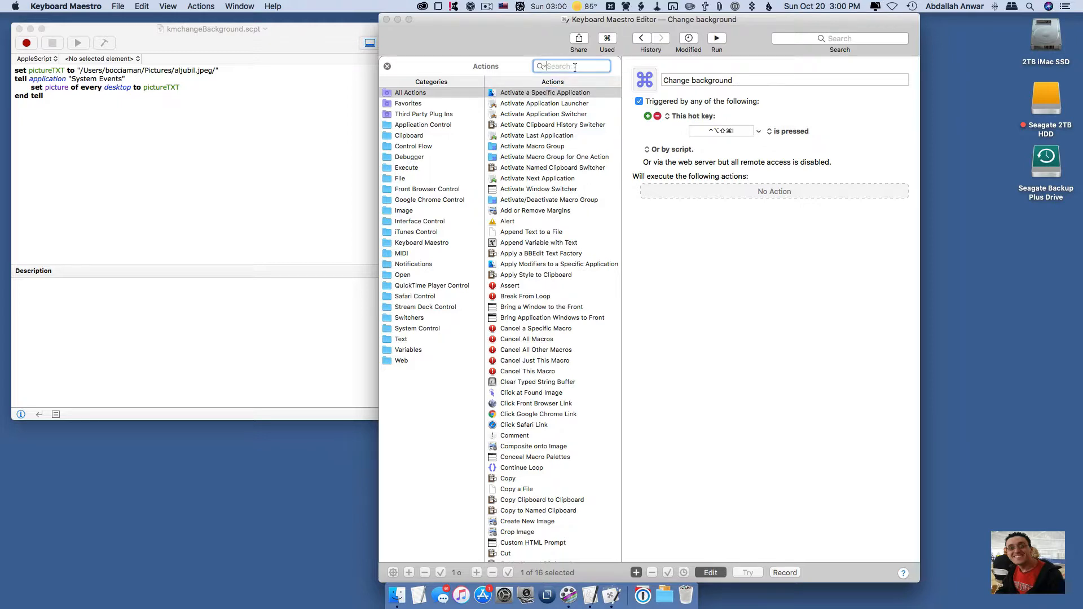
text(scd)
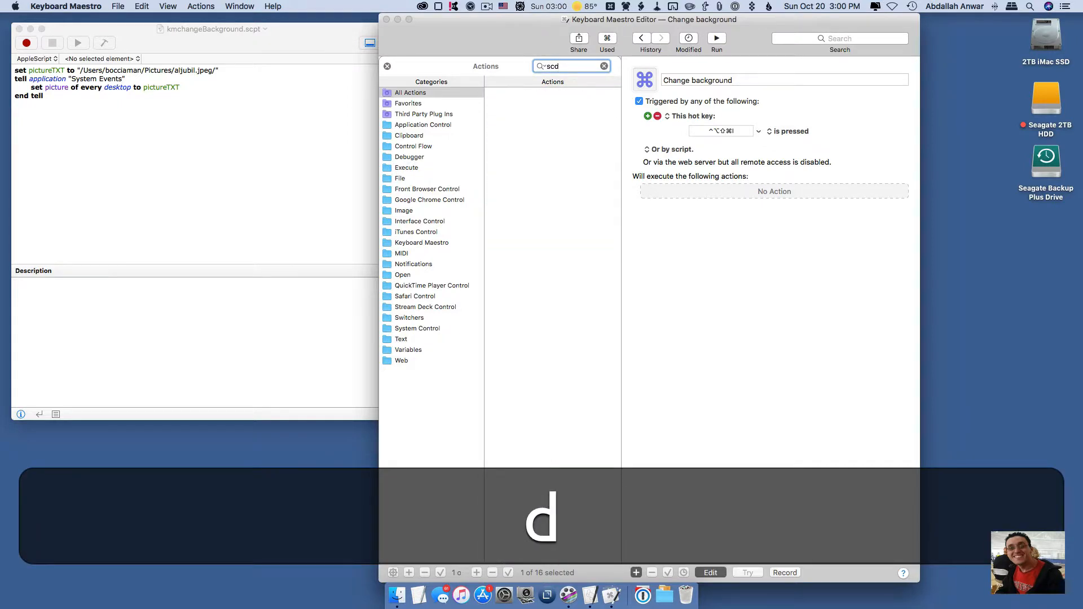
key(BackSpace)
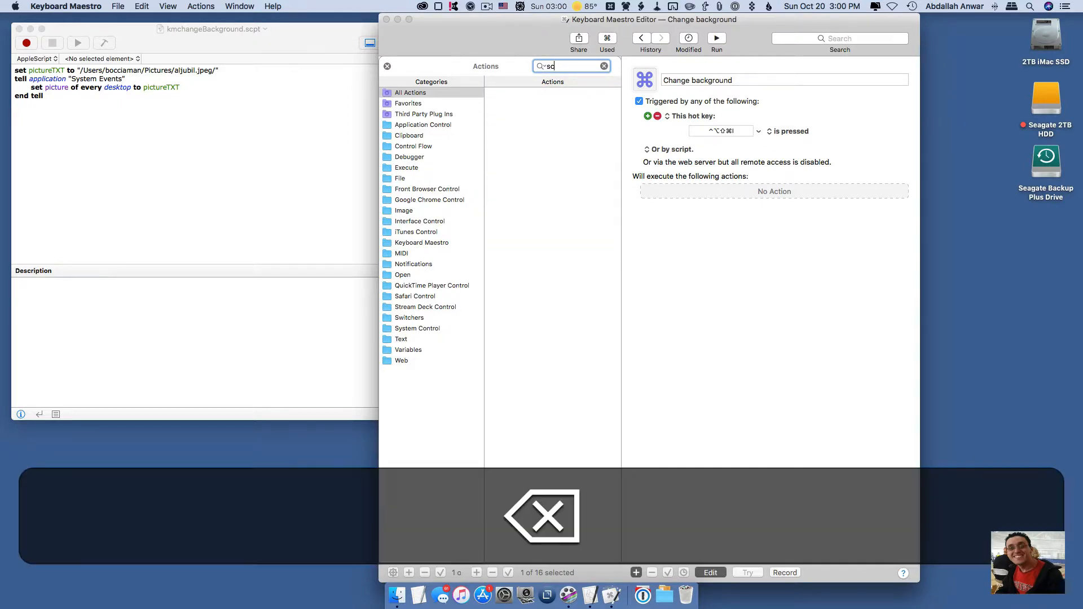
text(r)
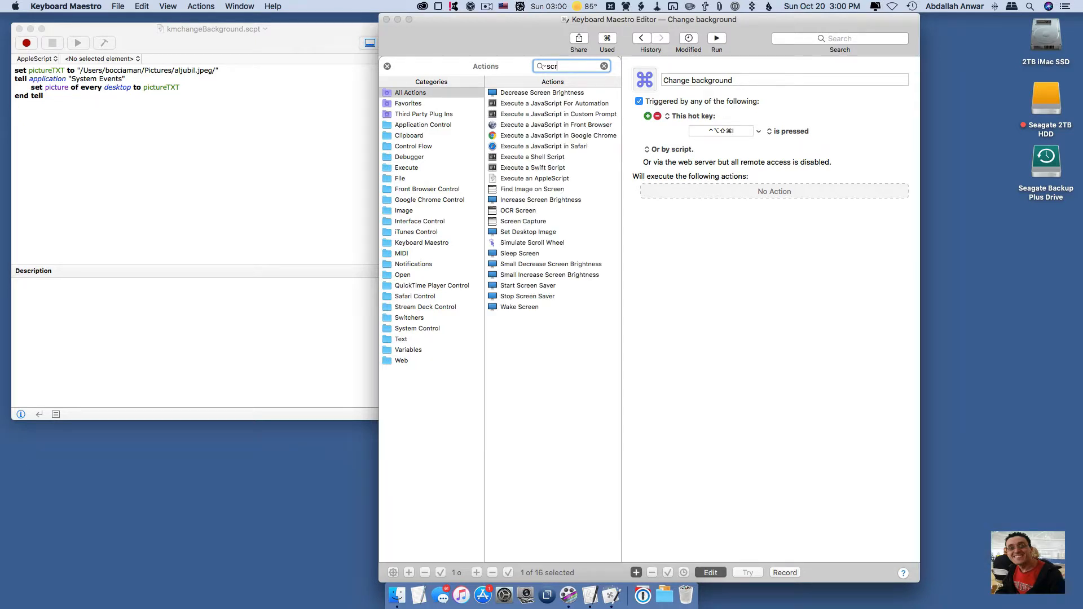
text(ip)
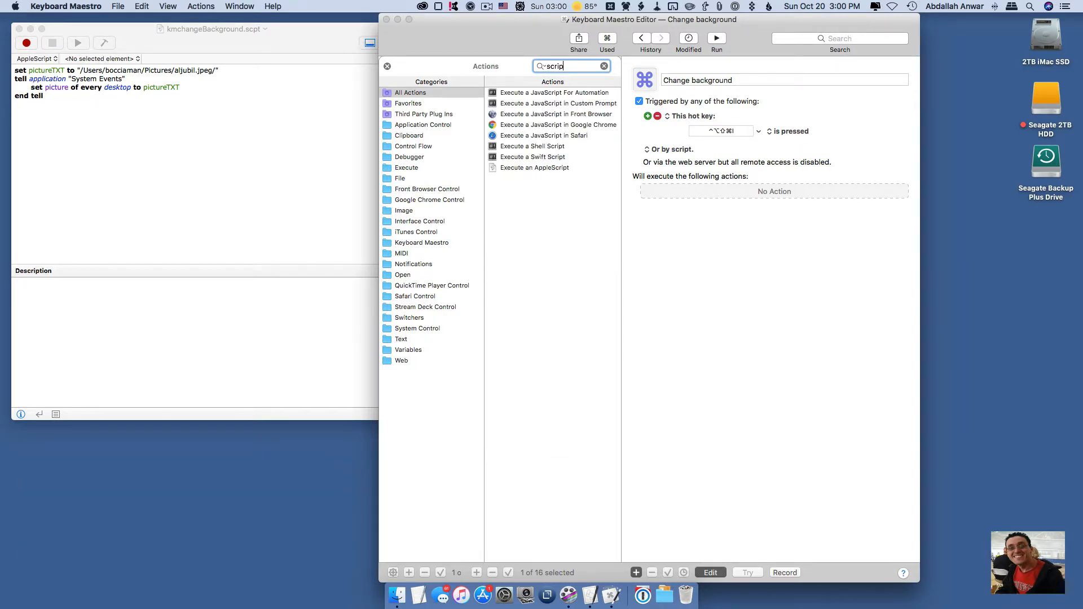
text(t)
double_click(553, 167)
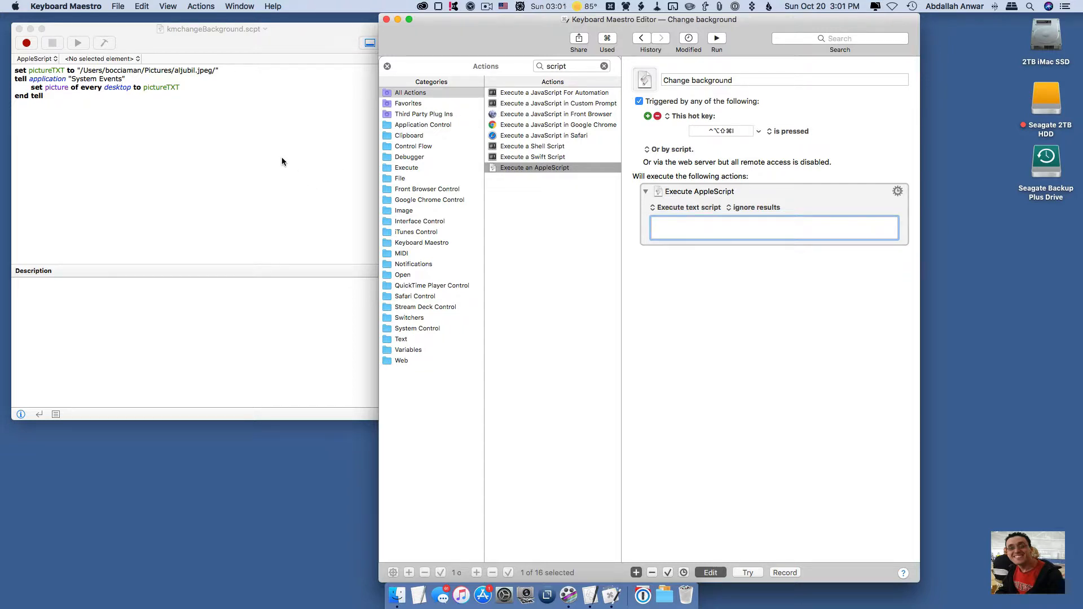
Select the whole wallpaper script in Script Editor, leaving the action on 'Execute text script'.
click(224, 116)
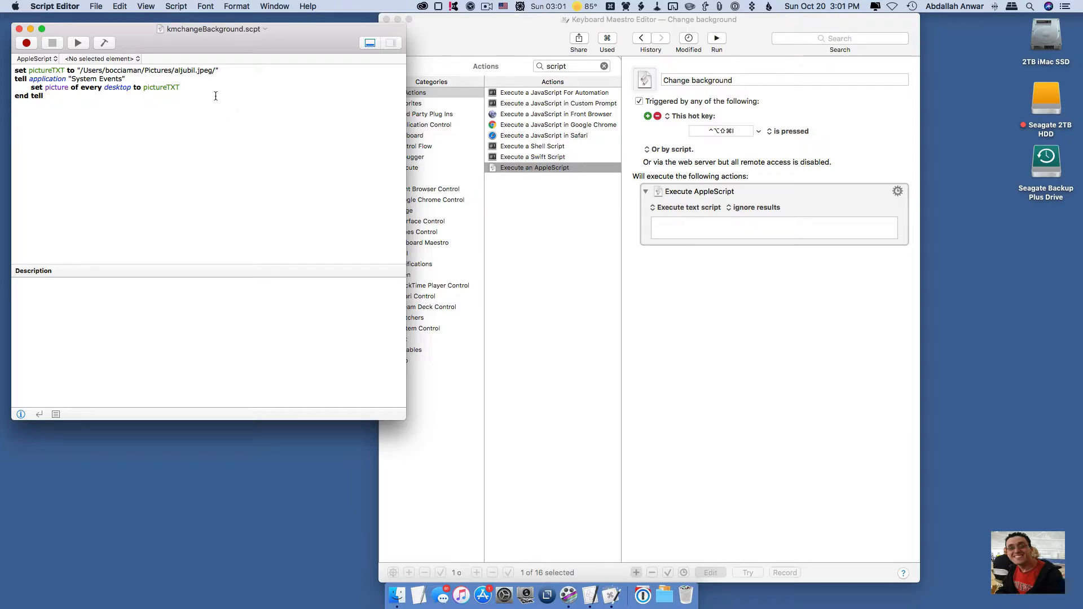
key(super+a)
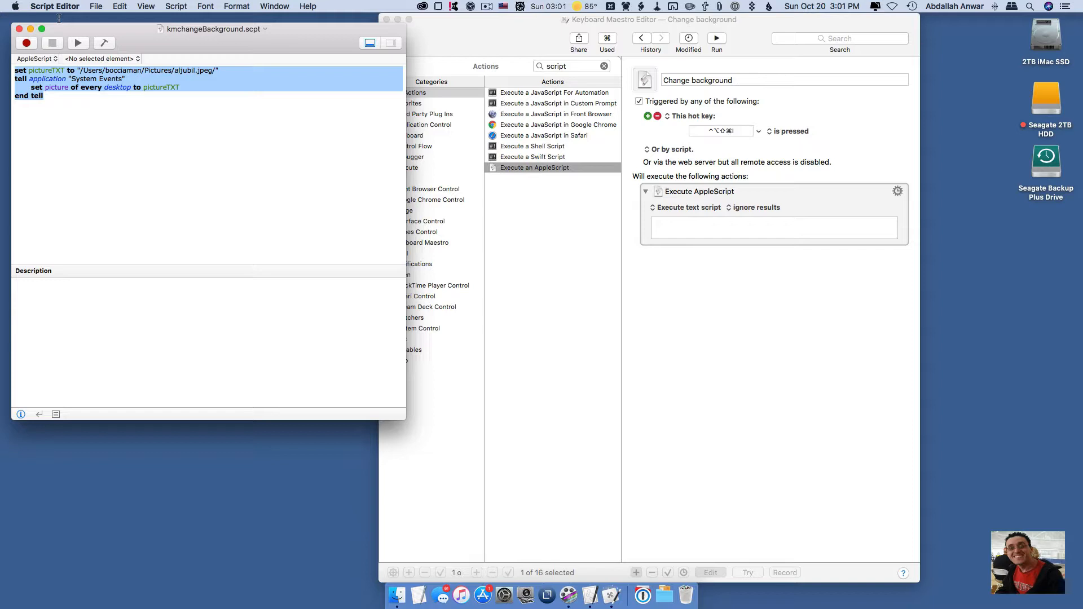
click(712, 208)
click(712, 207)
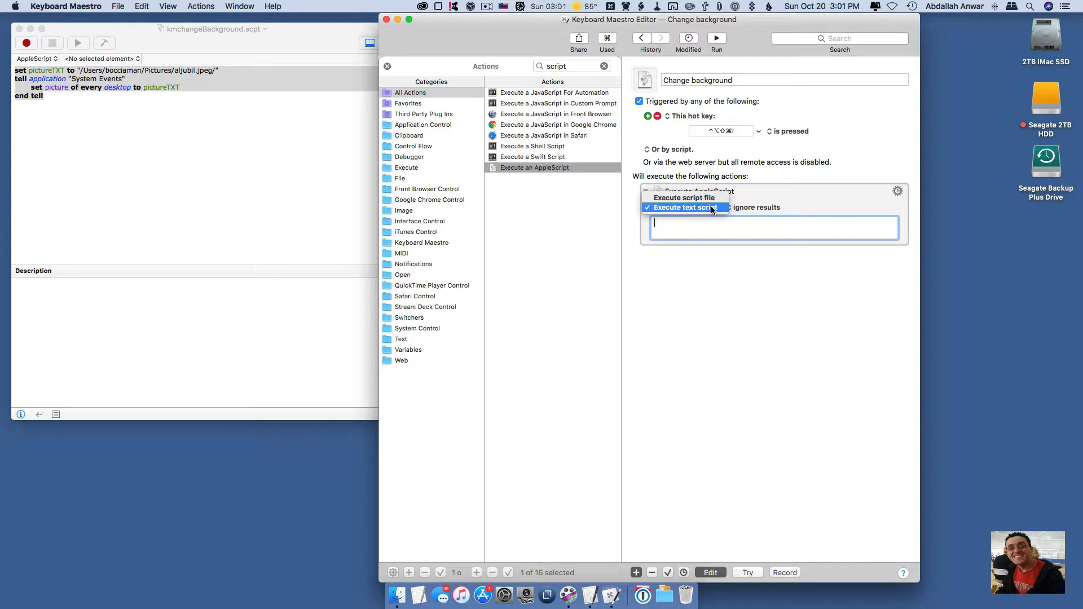
click(711, 207)
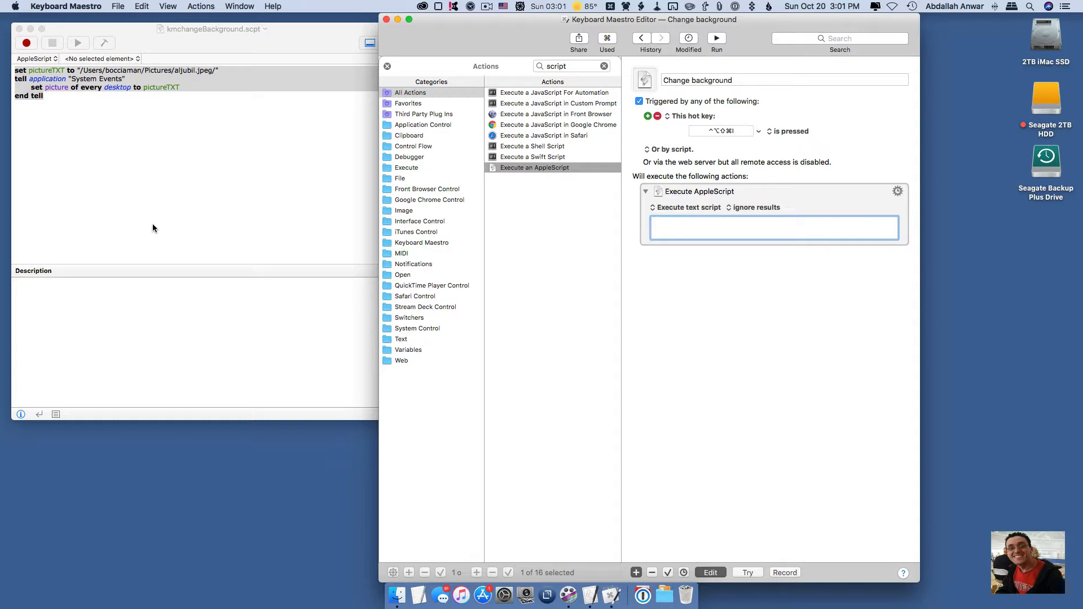
key(super+Tab)
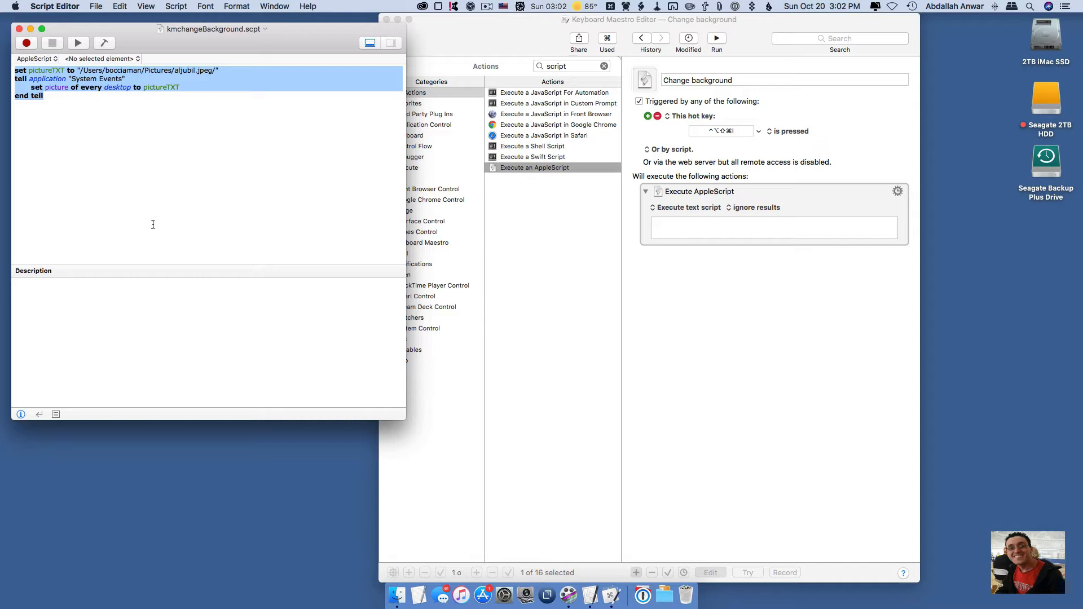
Paste the copied wallpaper script into the Execute AppleScript action's box and finish editing.
key(super)
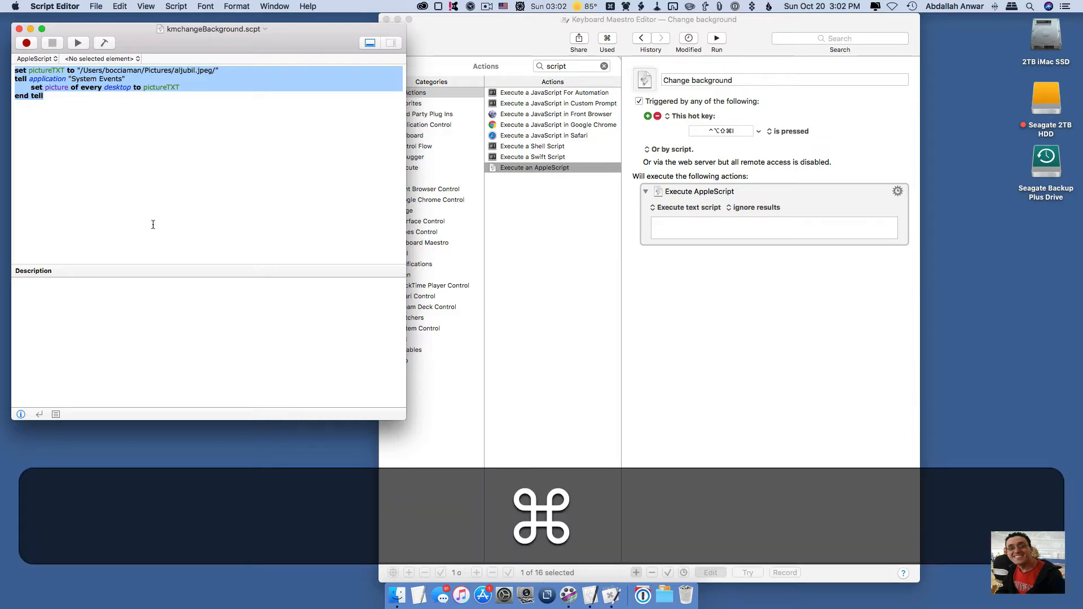
key(super+c)
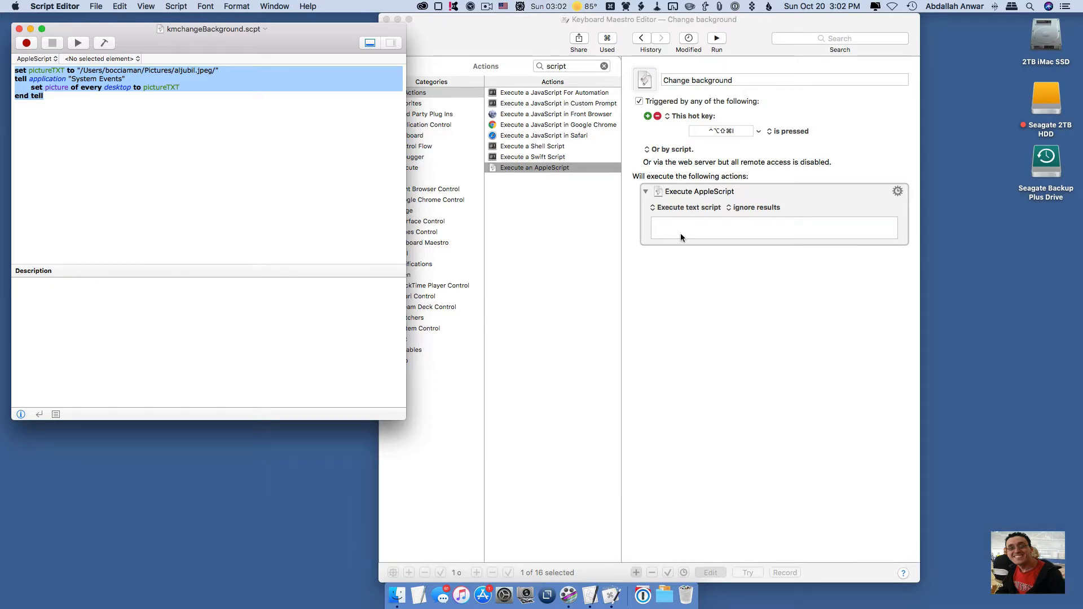
click(680, 234)
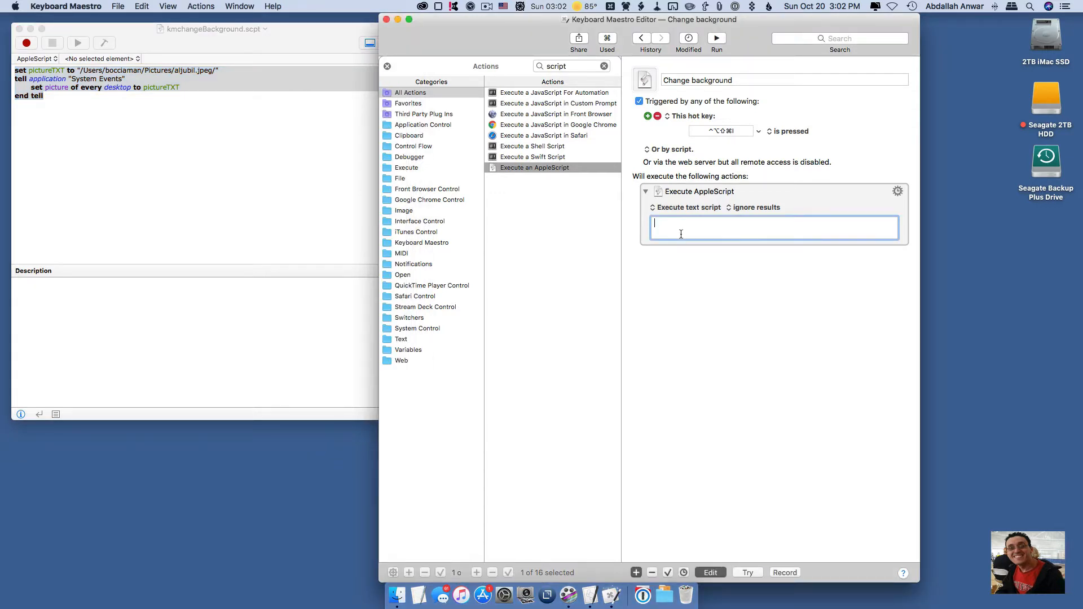
key(cmd+v)
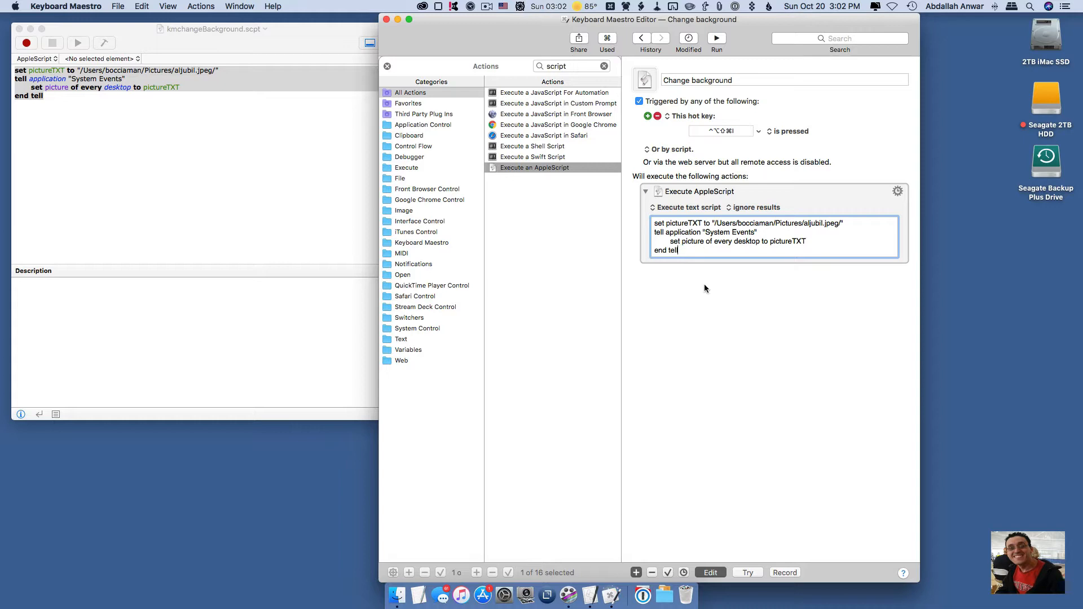
click(699, 573)
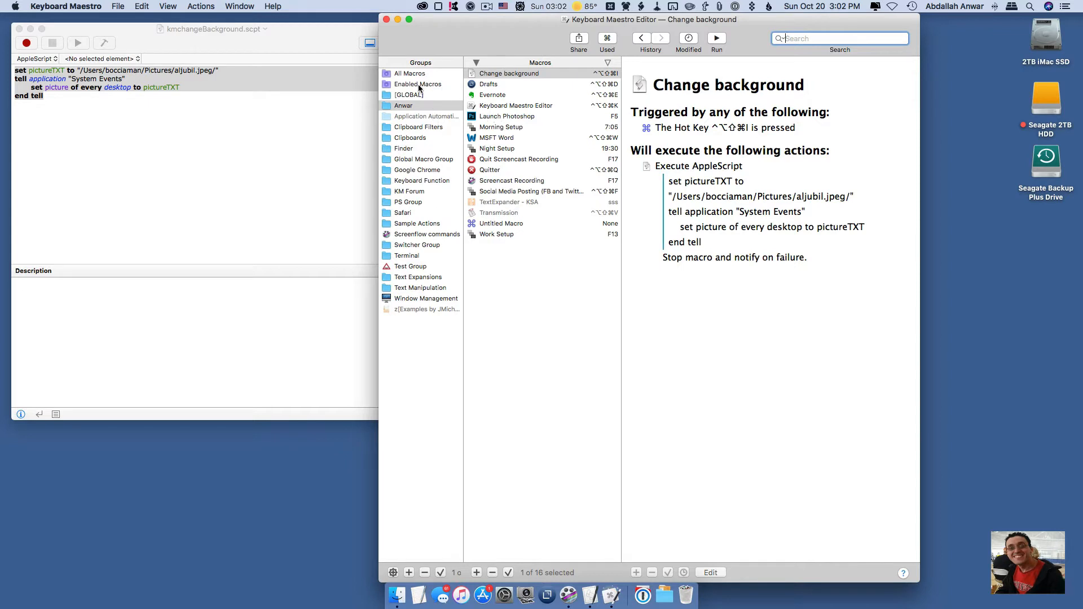
Close the Keyboard Maestro Editor window and quit Script Editor.
click(386, 19)
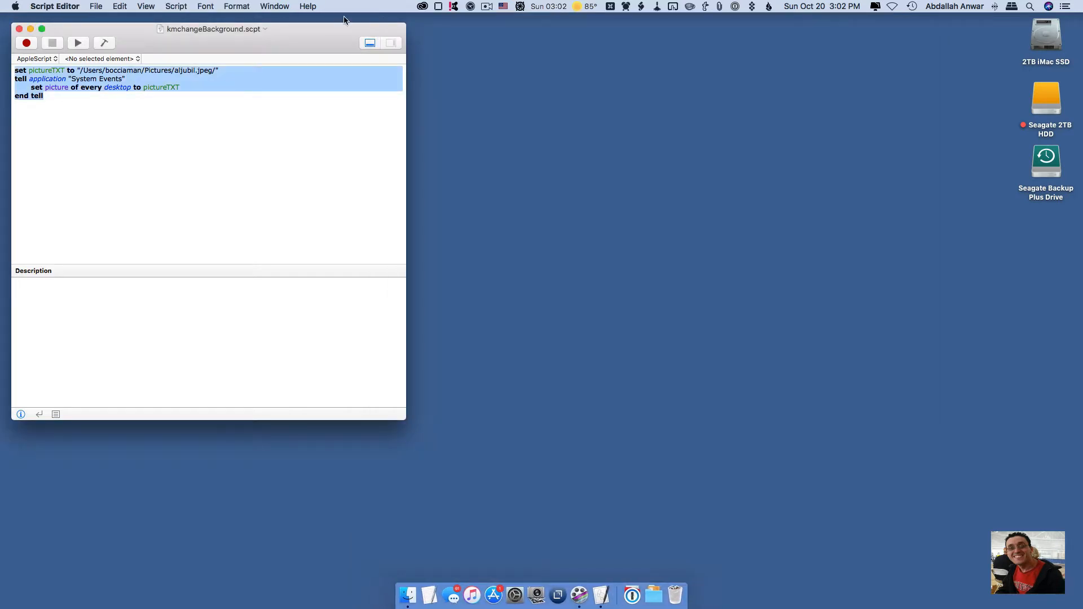
click(76, 6)
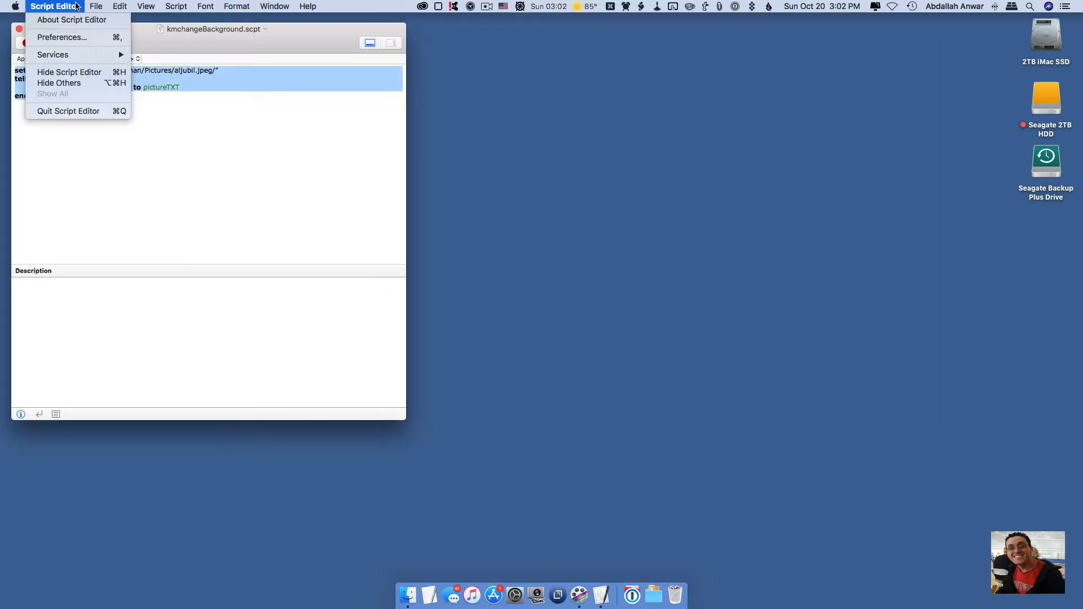
click(92, 112)
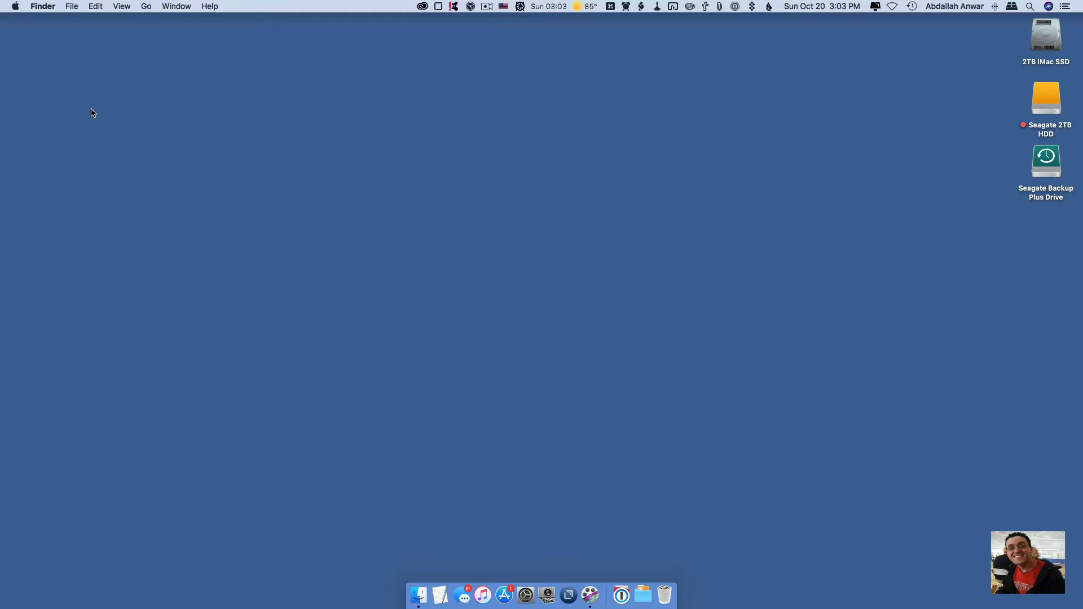
Run the Change background macro with ⌃⌥⇧⌘I to switch the wallpaper to the sunset image.
key(ctrl+alt+shift+super)
key(ctrl+alt+shift+super)
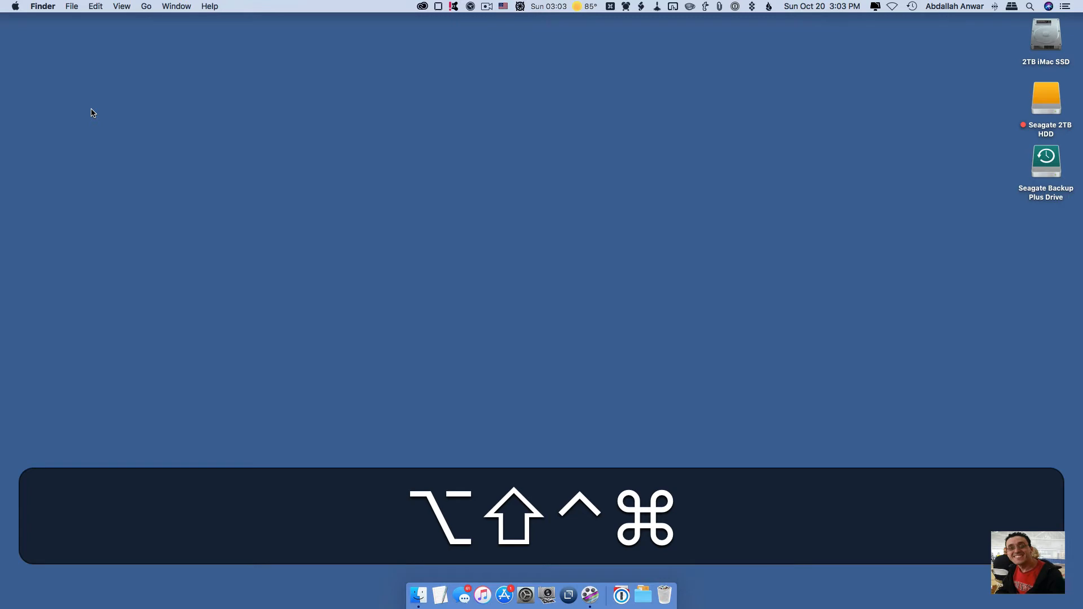
key(ctrl+alt+shift+super+i)
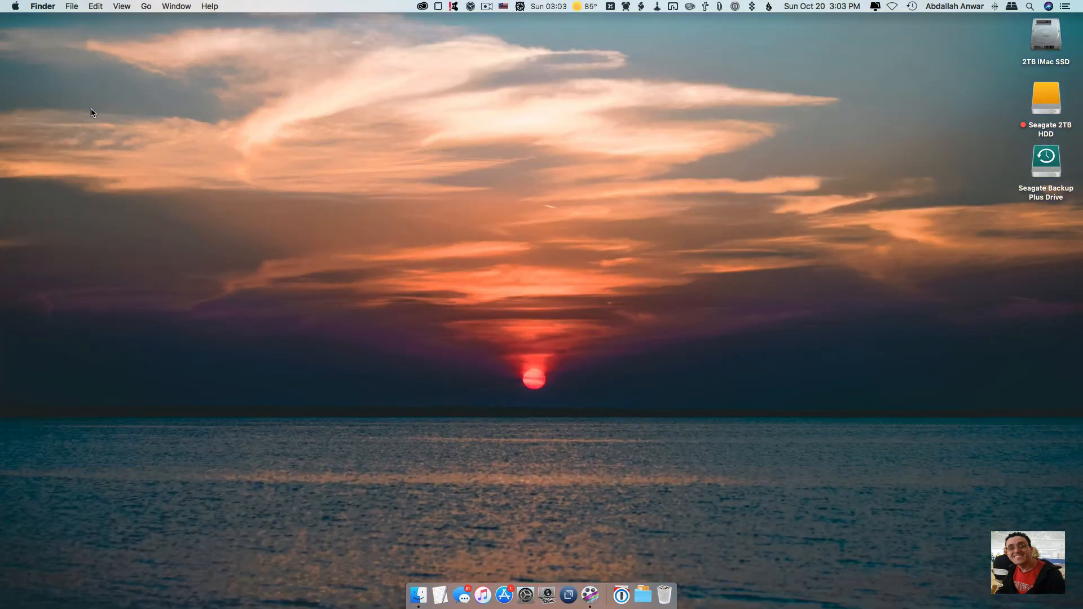